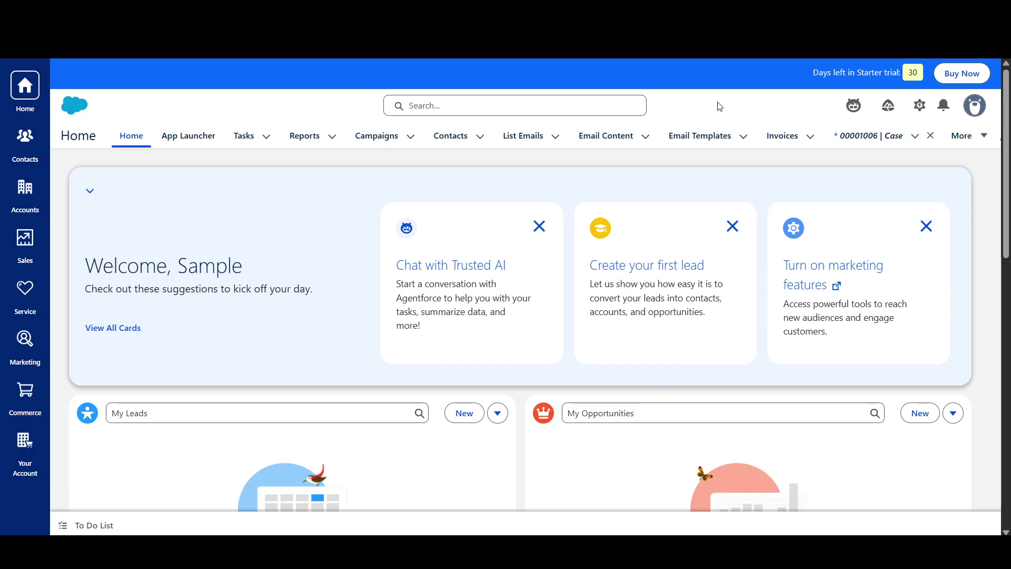
Step: Go to advanced Setup, find "sharing" and open the Sharing Settings page
{"action": "left_click", "coordinate": [919, 105]}
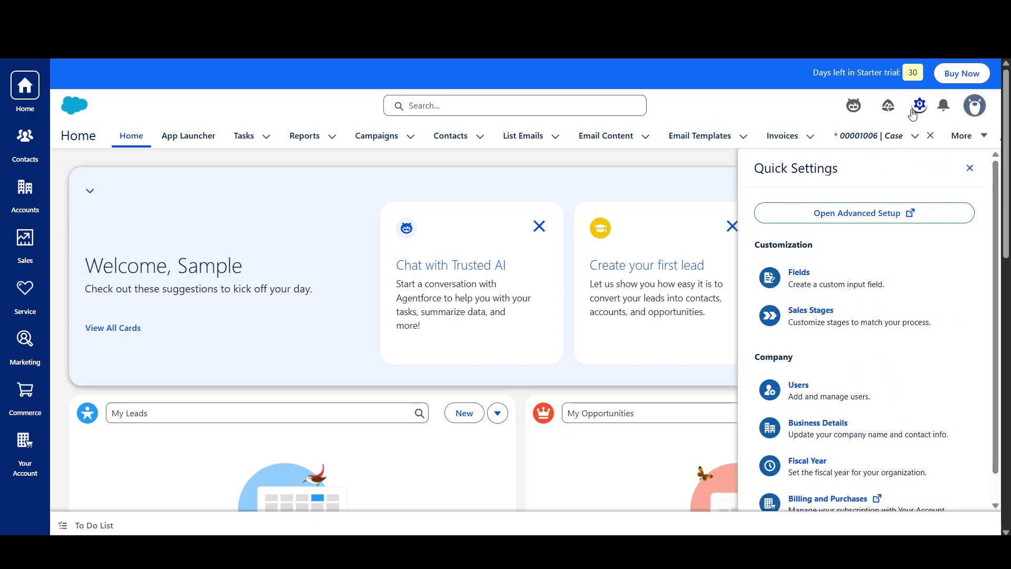
{"action": "left_click", "coordinate": [873, 217]}
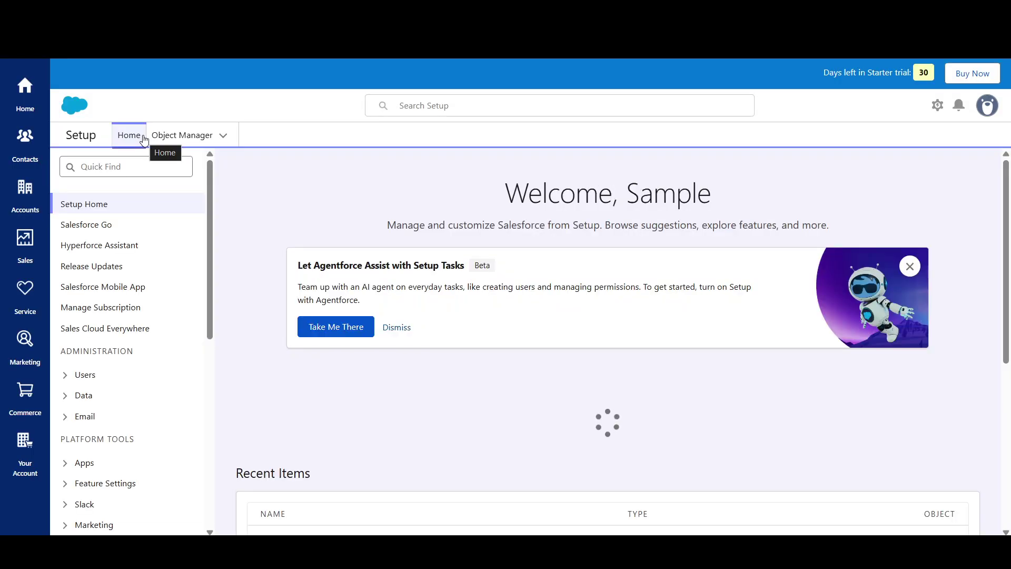
{"action": "left_click", "coordinate": [136, 168]}
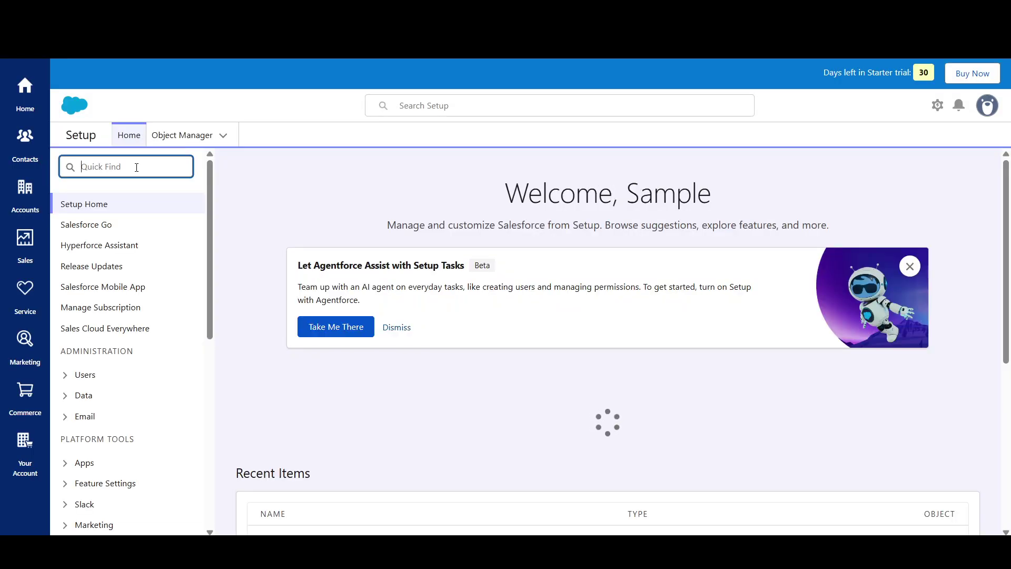
{"action": "type", "text": "sharing"}
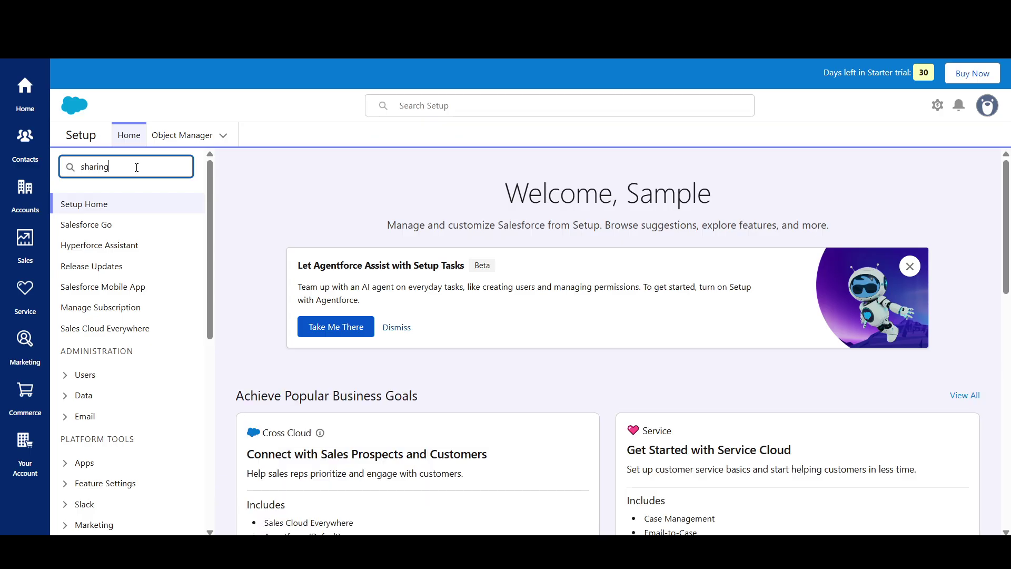
{"action": "left_click", "coordinate": [124, 255]}
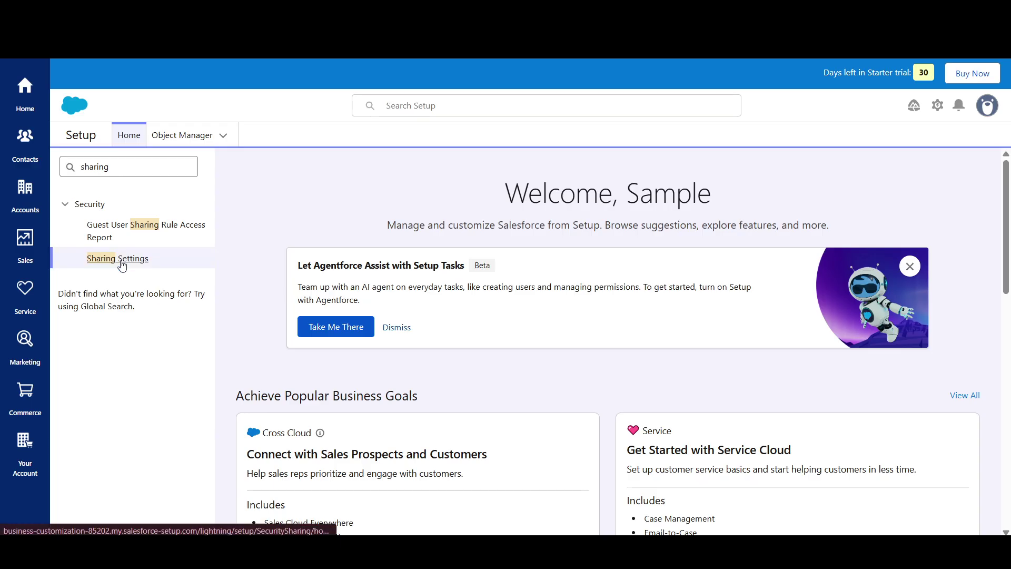
{"action": "left_click", "coordinate": [122, 263]}
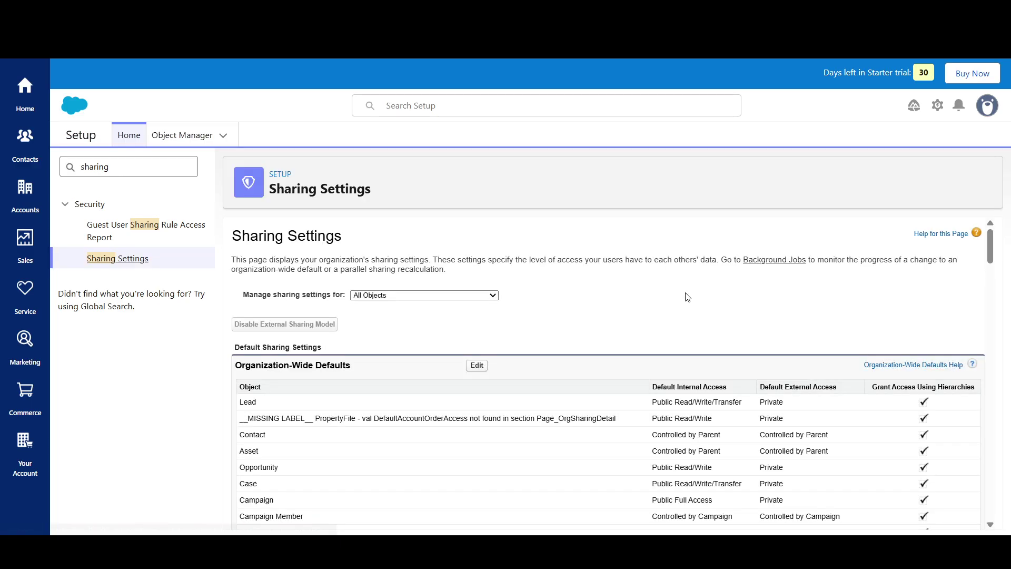
Step: Open the Organization-Wide Defaults for editing, with sharing settings managed for All Objects
{"action": "scroll", "coordinate": [790, 330], "scroll_direction": "down", "scroll_amount": 1}
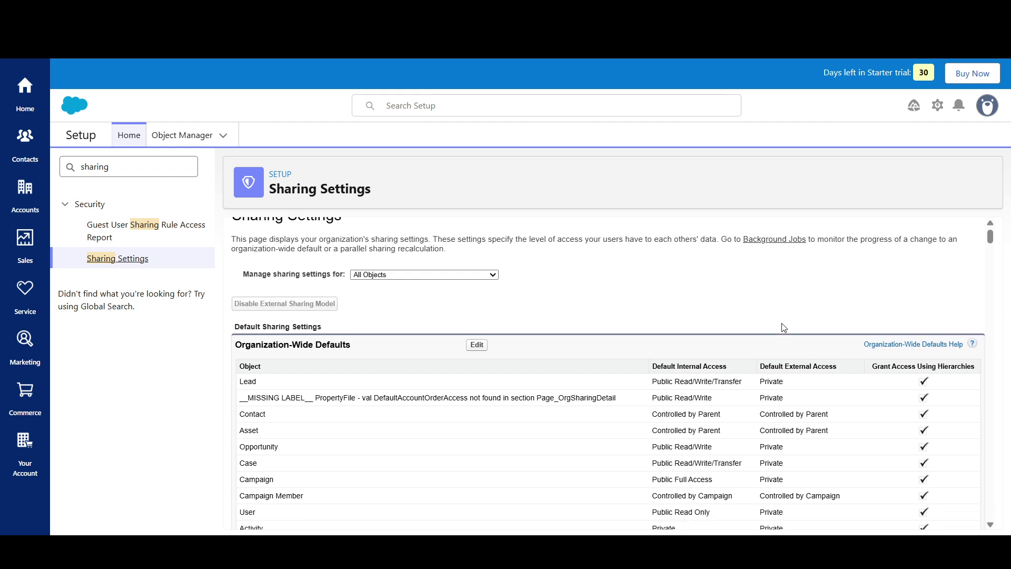
{"action": "left_click", "coordinate": [427, 229]}
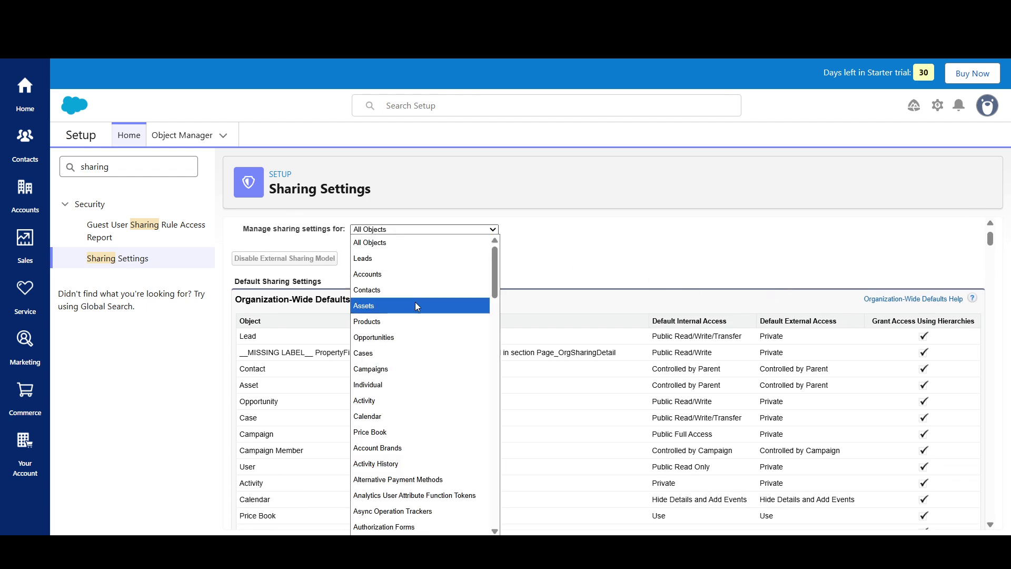
{"action": "left_click", "coordinate": [429, 230]}
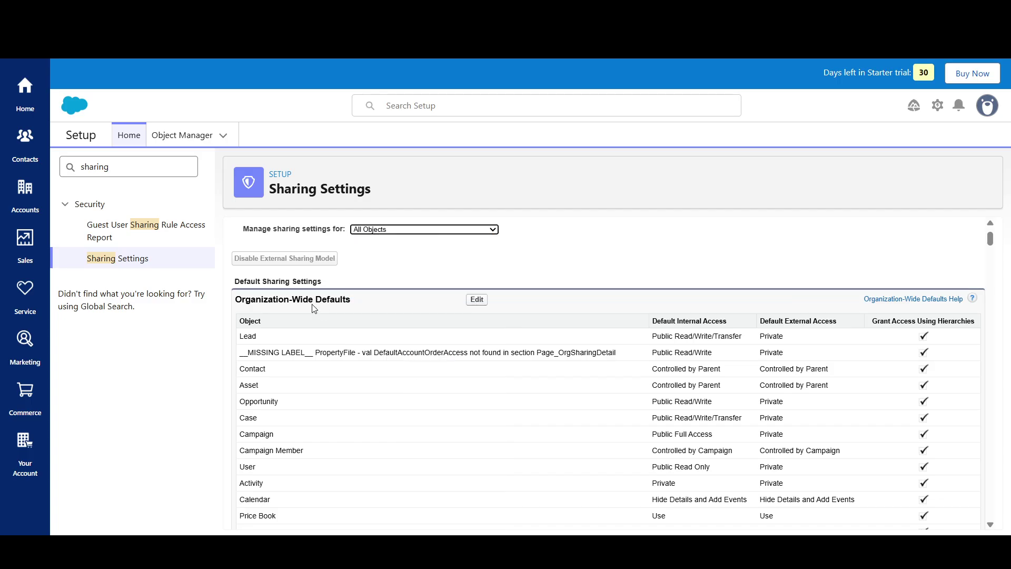
{"action": "left_click_drag", "start_coordinate": [243, 300], "coordinate": [343, 301]}
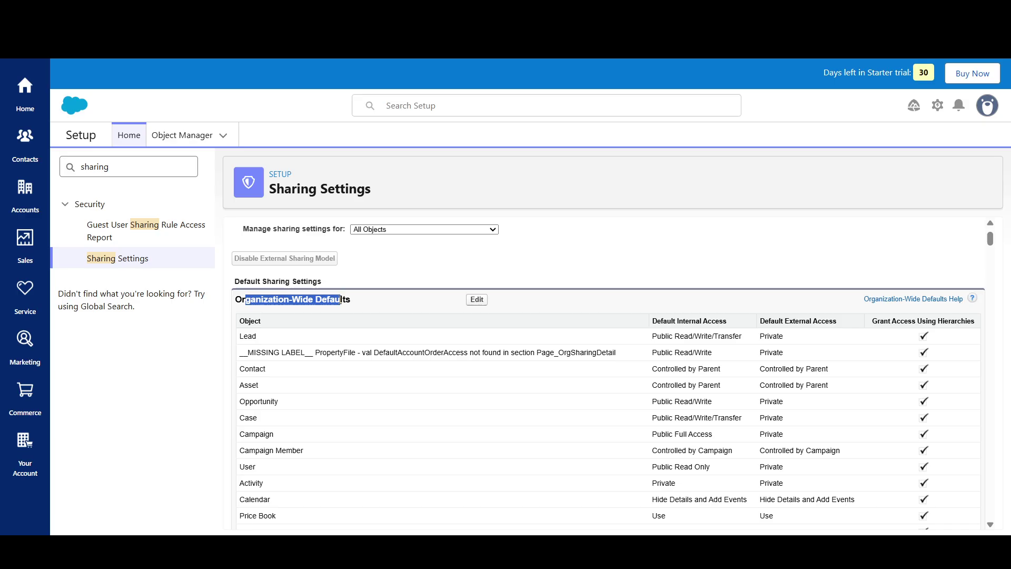
{"action": "left_click", "coordinate": [317, 323]}
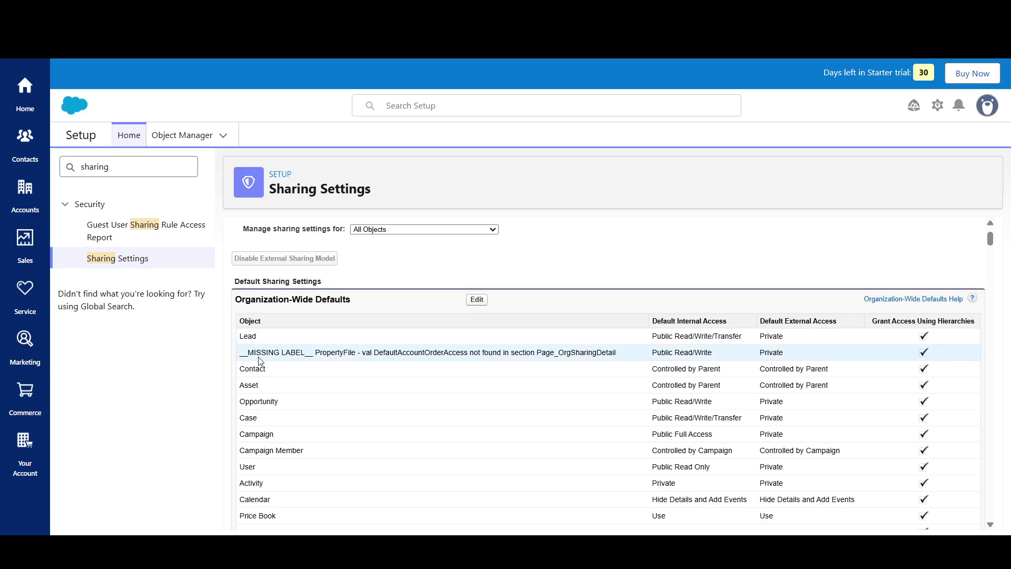
{"action": "left_click", "coordinate": [477, 300]}
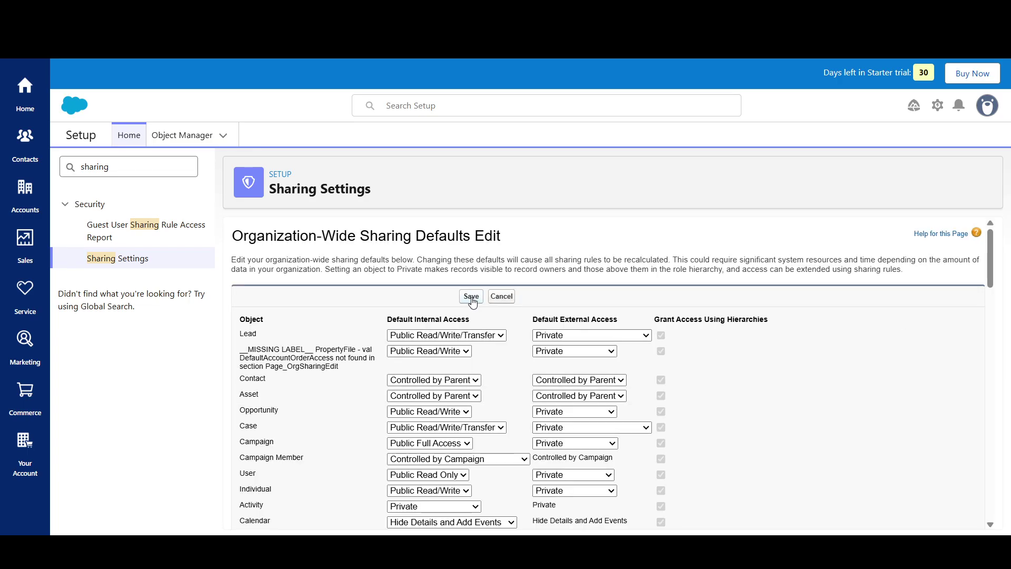
Step: Review the default internal and external access options for the objects from Lead through Knowledge
{"action": "scroll", "coordinate": [371, 297], "scroll_direction": "down", "scroll_amount": 1}
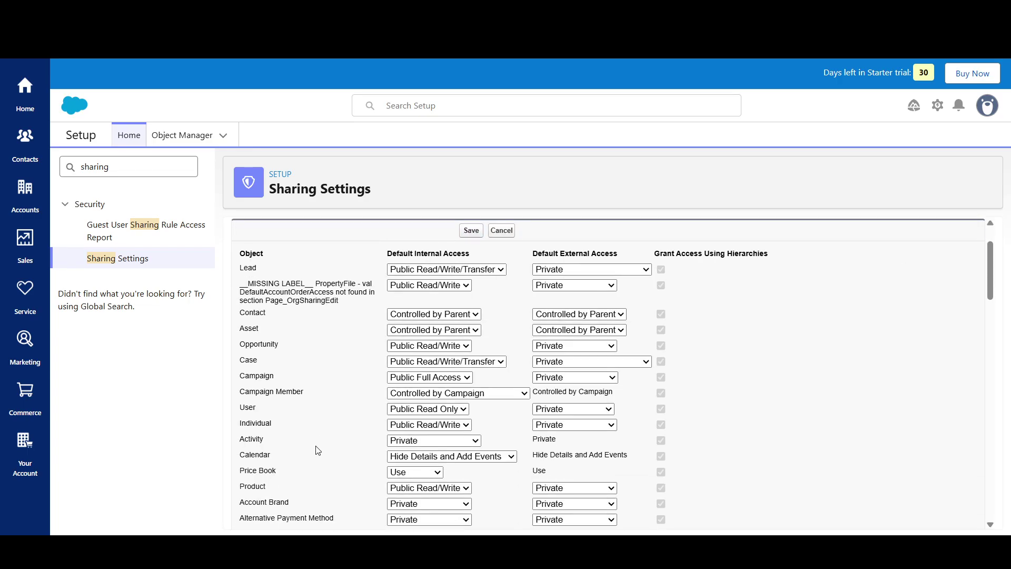
{"action": "scroll", "coordinate": [342, 463], "scroll_direction": "down", "scroll_amount": 1}
{"action": "scroll", "coordinate": [347, 463], "scroll_direction": "down", "scroll_amount": 7}
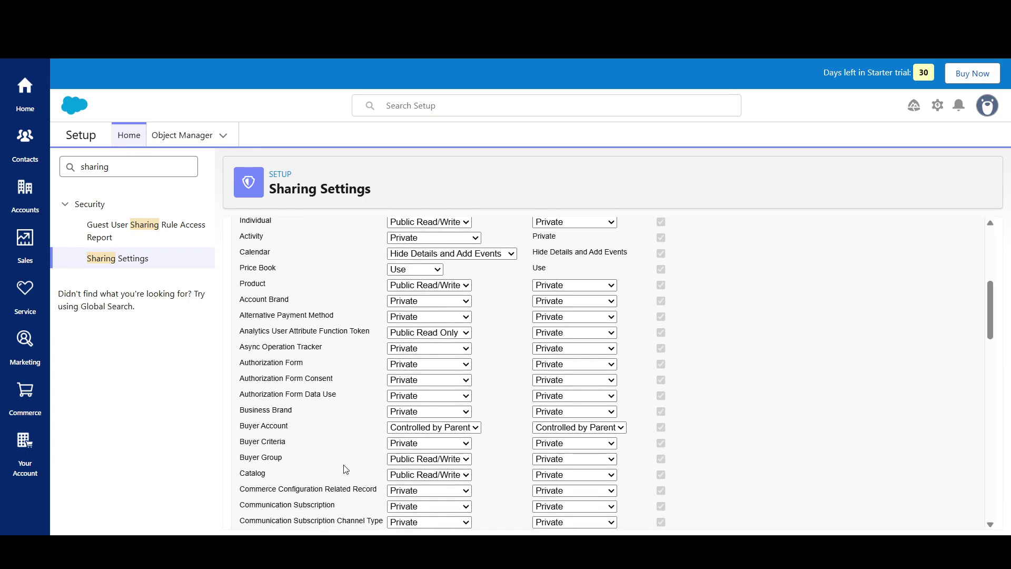
{"action": "scroll", "coordinate": [346, 459], "scroll_direction": "down", "scroll_amount": 7}
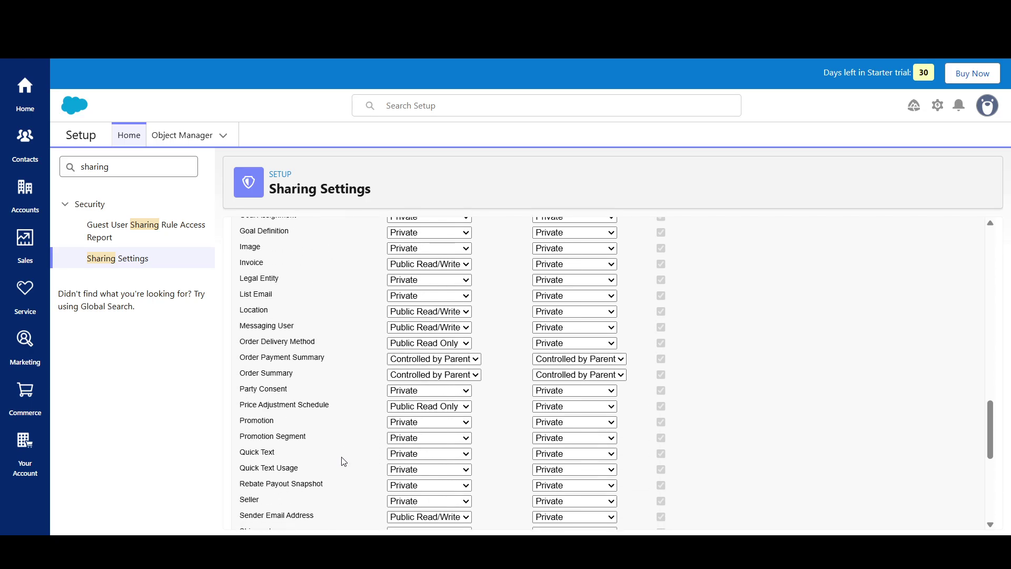
{"action": "scroll", "coordinate": [344, 458], "scroll_direction": "down", "scroll_amount": 3}
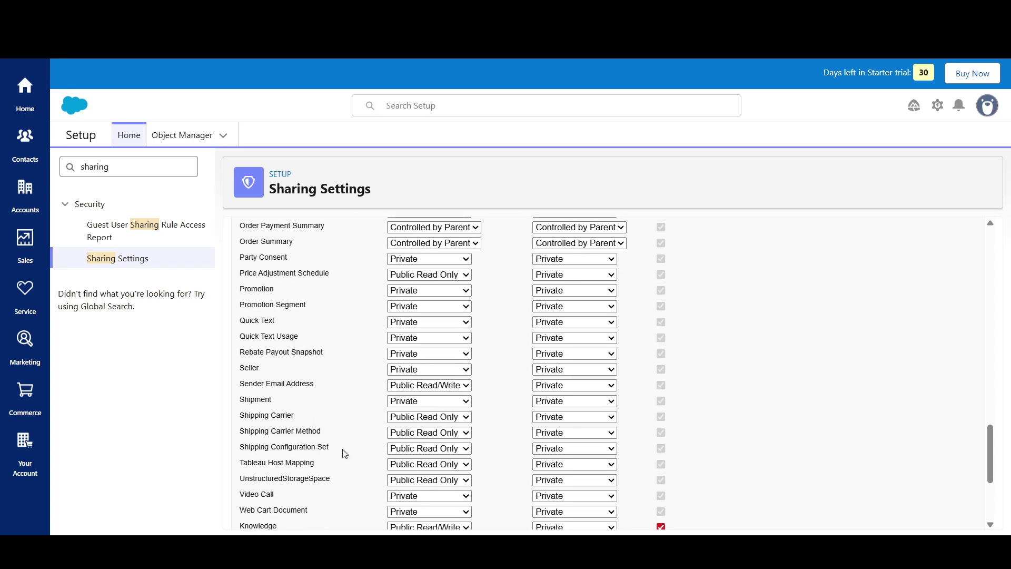
{"action": "scroll", "coordinate": [343, 456], "scroll_direction": "down", "scroll_amount": 1}
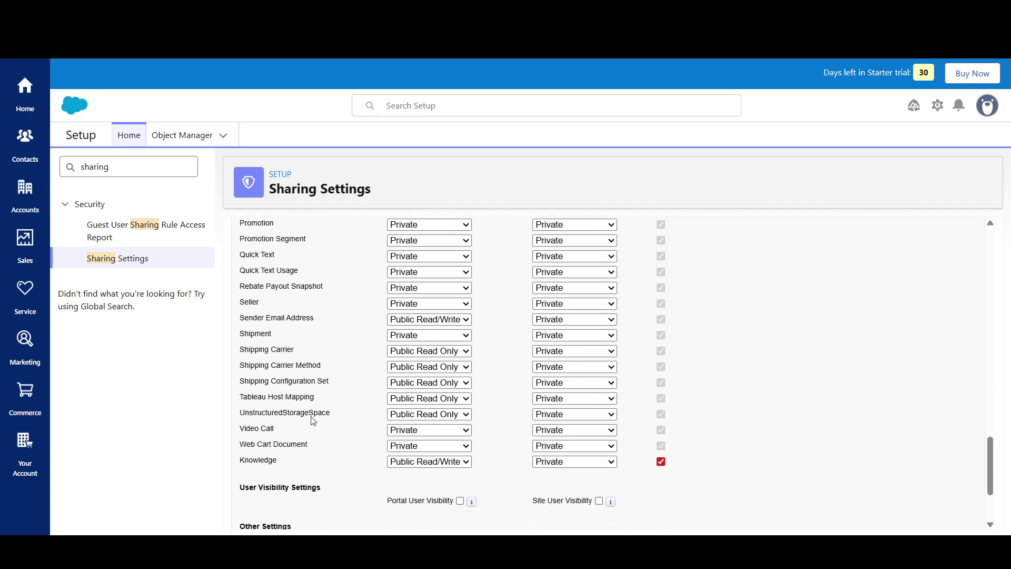
{"action": "scroll", "coordinate": [319, 420], "scroll_direction": "up", "scroll_amount": 15}
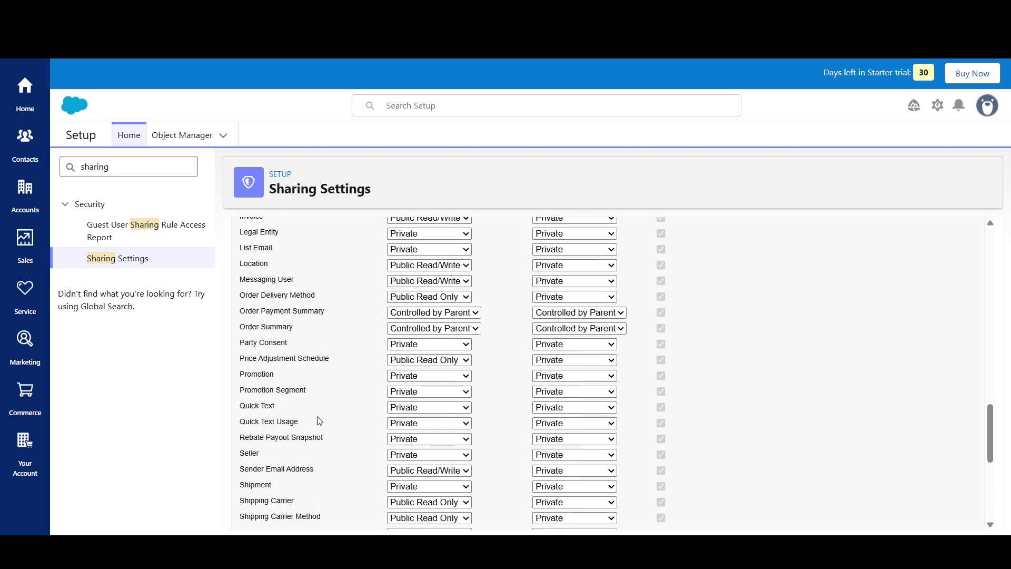
{"action": "scroll", "coordinate": [320, 420], "scroll_direction": "up", "scroll_amount": 5}
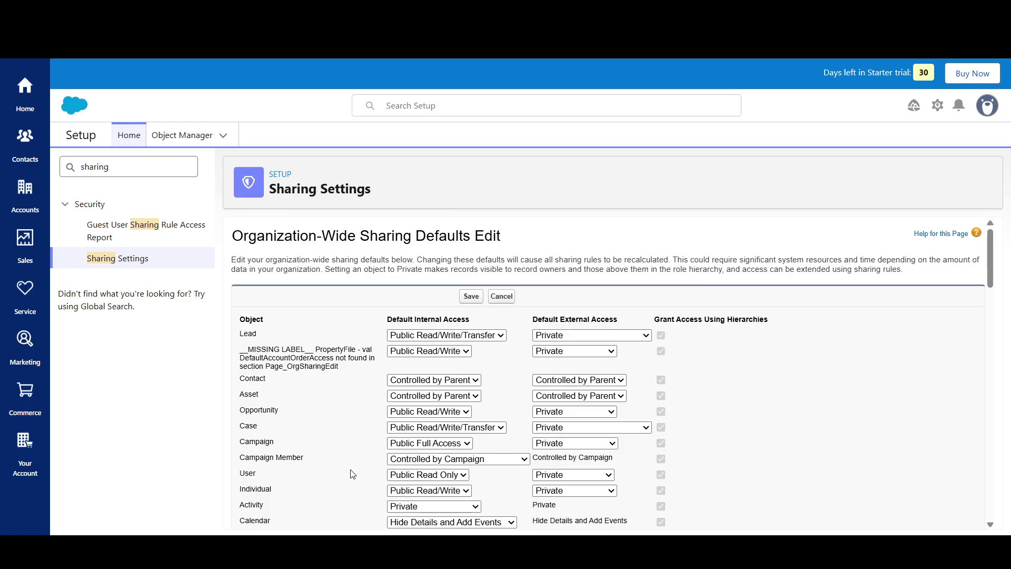
Step: Try setting the User object's default internal access to Private and external access to Public Read Only, and cancel the edit
{"action": "left_click", "coordinate": [434, 477]}
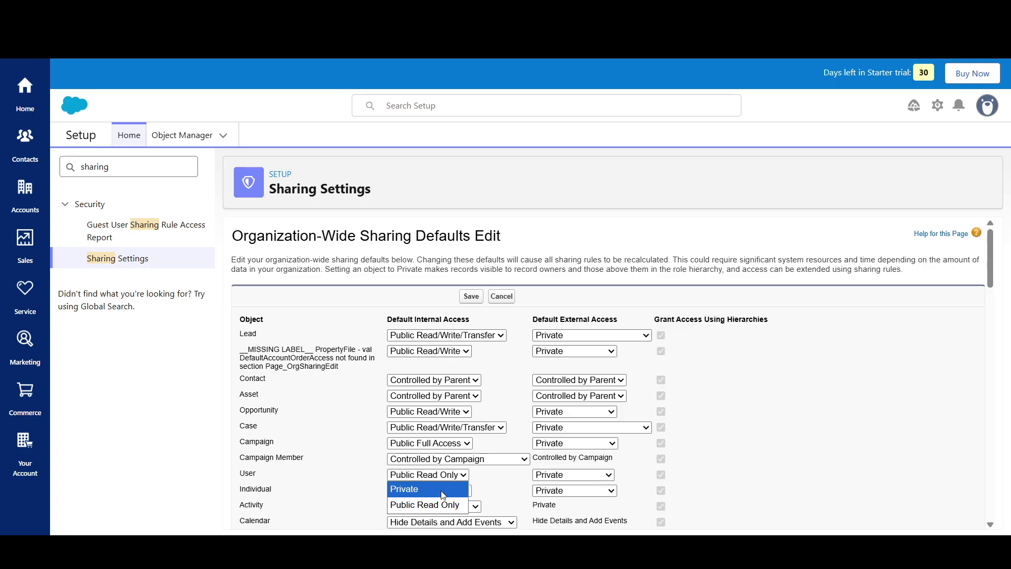
{"action": "left_click", "coordinate": [443, 490]}
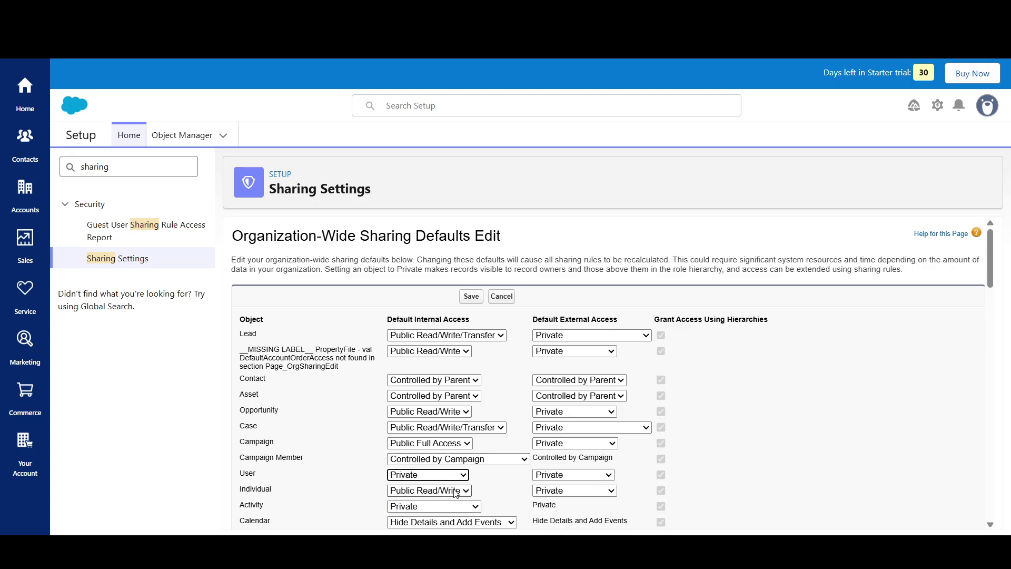
{"action": "left_click", "coordinate": [584, 478]}
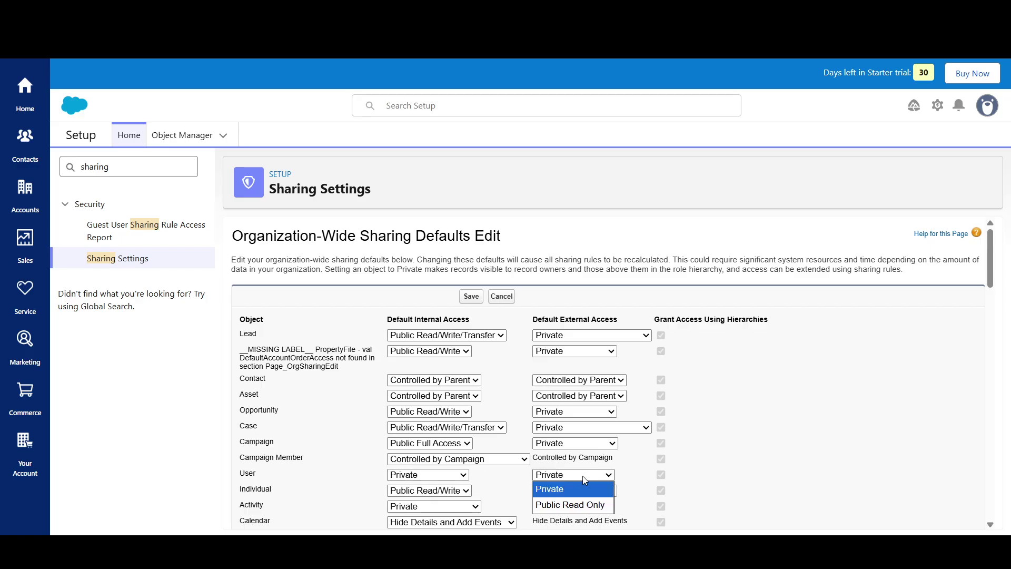
{"action": "left_click", "coordinate": [591, 510]}
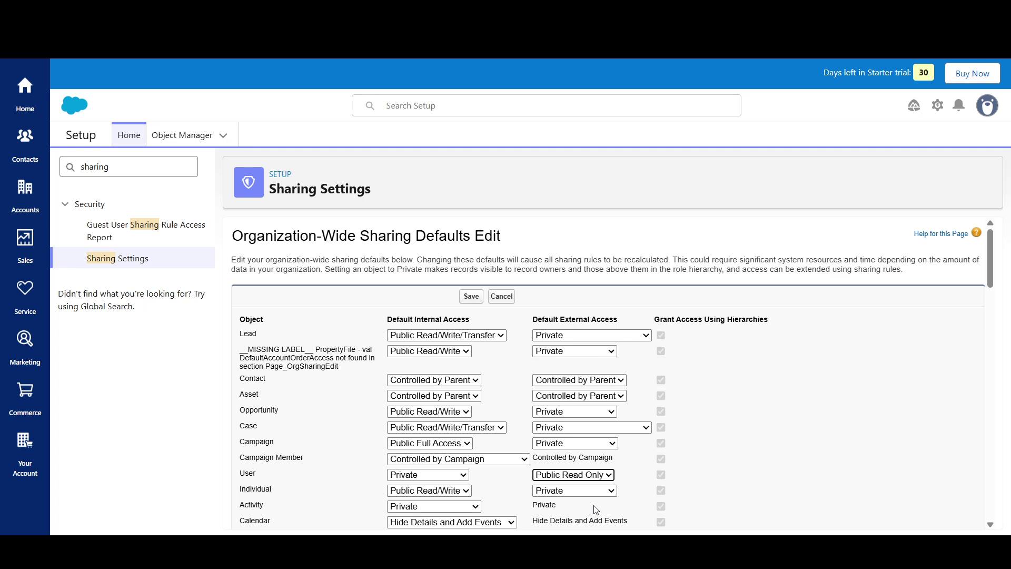
{"action": "left_click", "coordinate": [683, 476]}
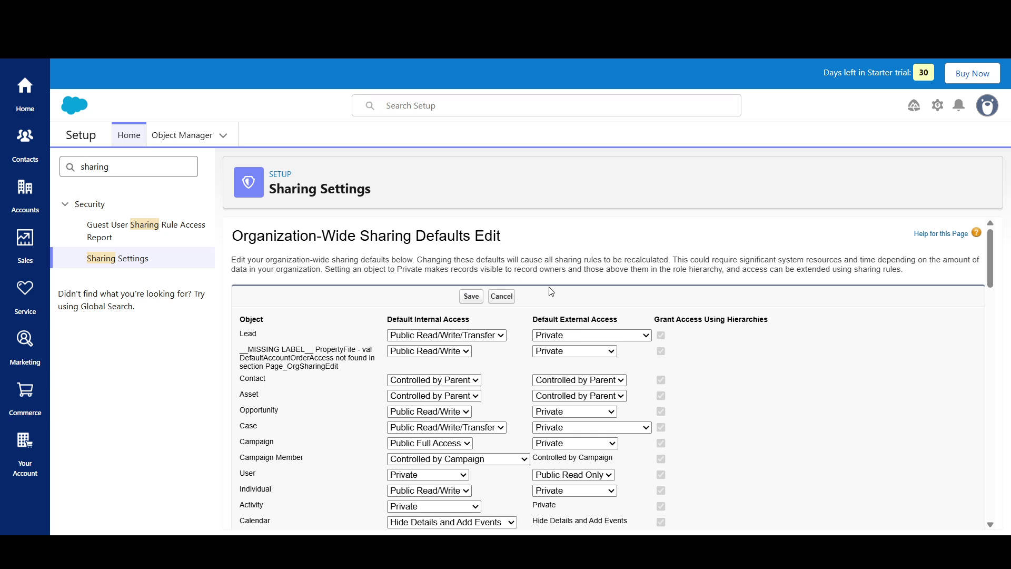
{"action": "left_click", "coordinate": [514, 302]}
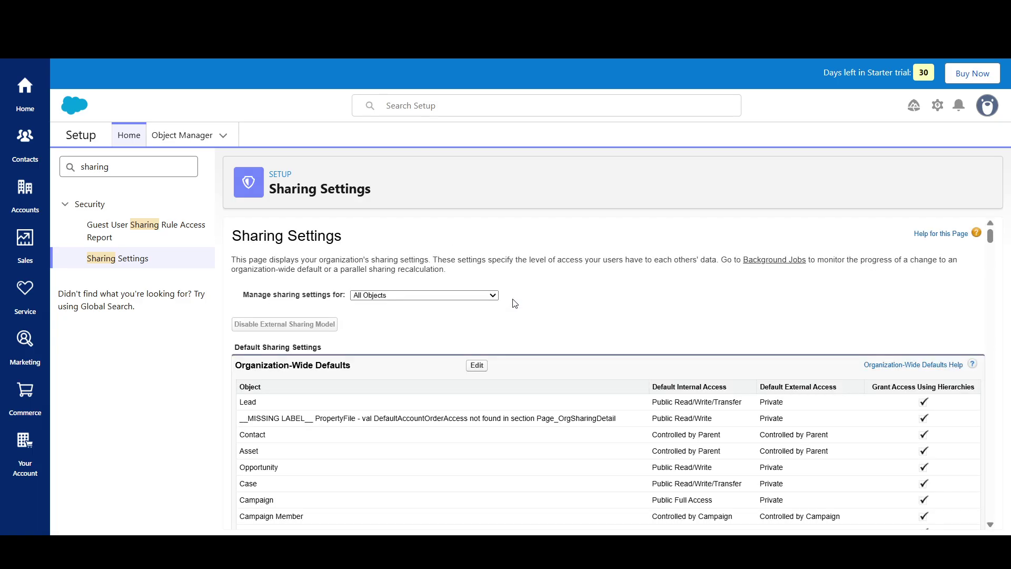
Step: Show the sharing settings for Calendar only and review its defaults and other settings
{"action": "left_click", "coordinate": [489, 297]}
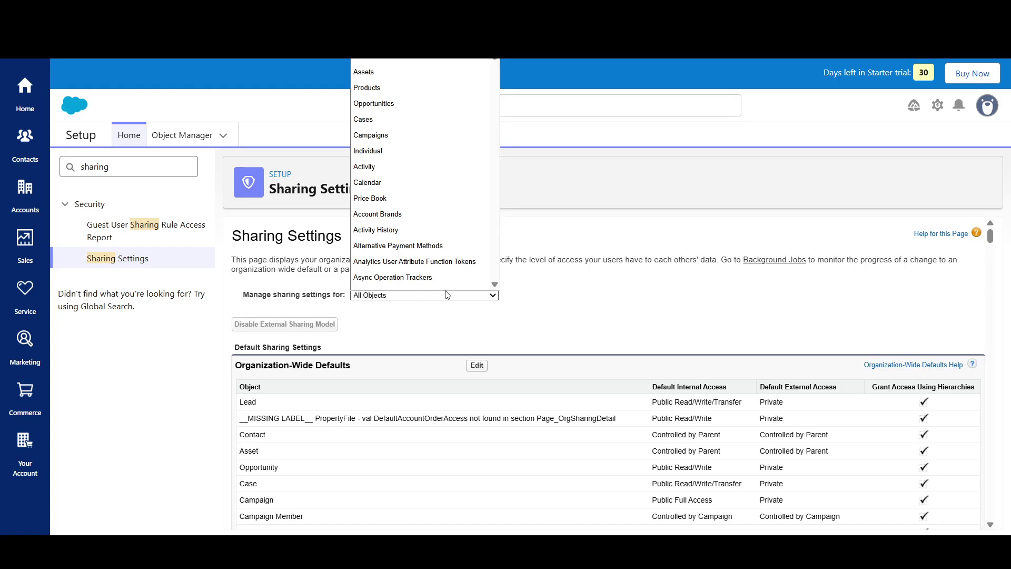
{"action": "scroll", "coordinate": [422, 268], "scroll_direction": "down", "scroll_amount": 1}
{"action": "left_click", "coordinate": [394, 156]}
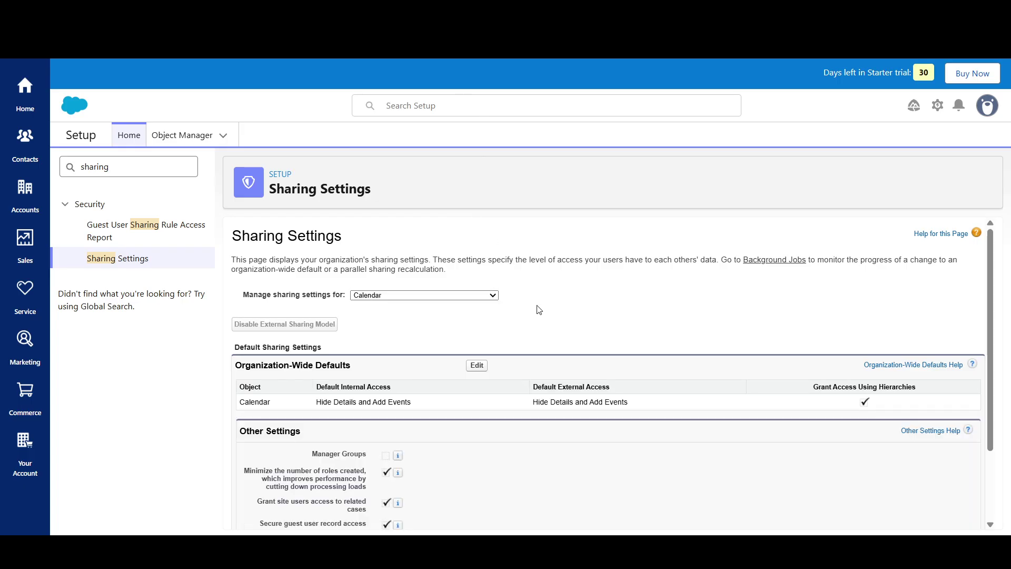
{"action": "scroll", "coordinate": [539, 310], "scroll_direction": "down", "scroll_amount": 2}
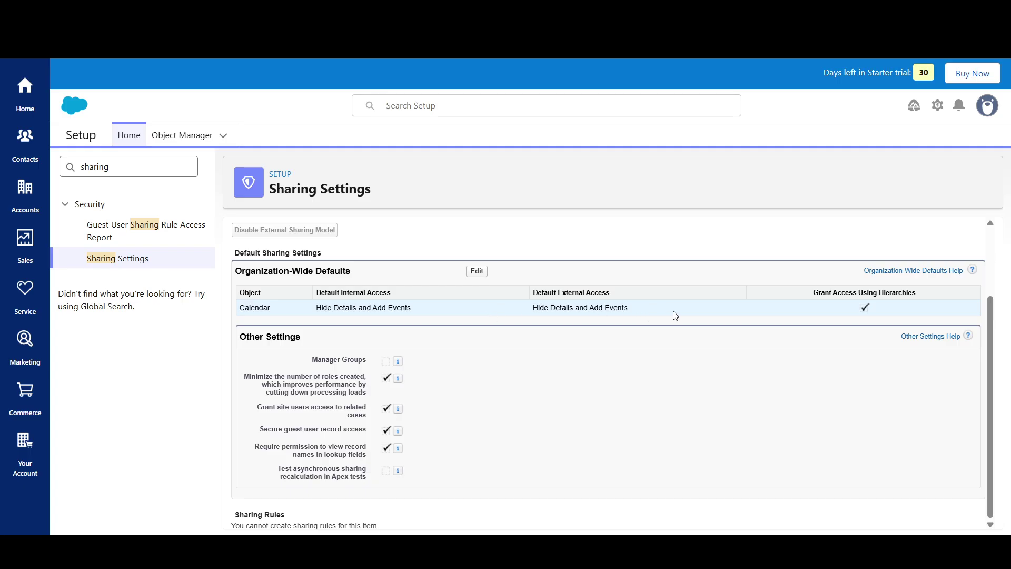
Step: Open the organization-wide defaults for editing from the Calendar view, review the objects' access options, and save
{"action": "left_click", "coordinate": [484, 273]}
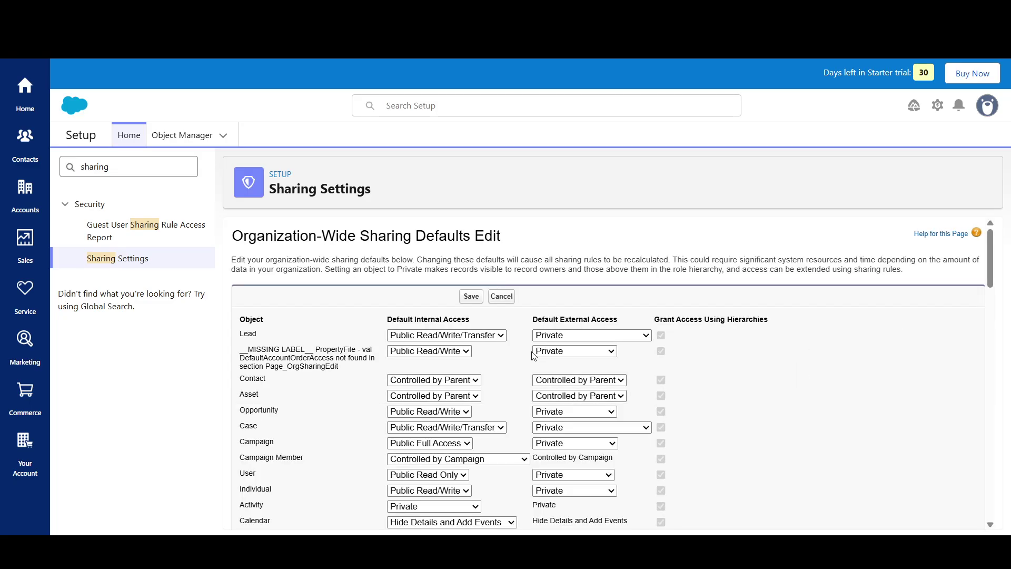
{"action": "scroll", "coordinate": [699, 340], "scroll_direction": "down", "scroll_amount": 2}
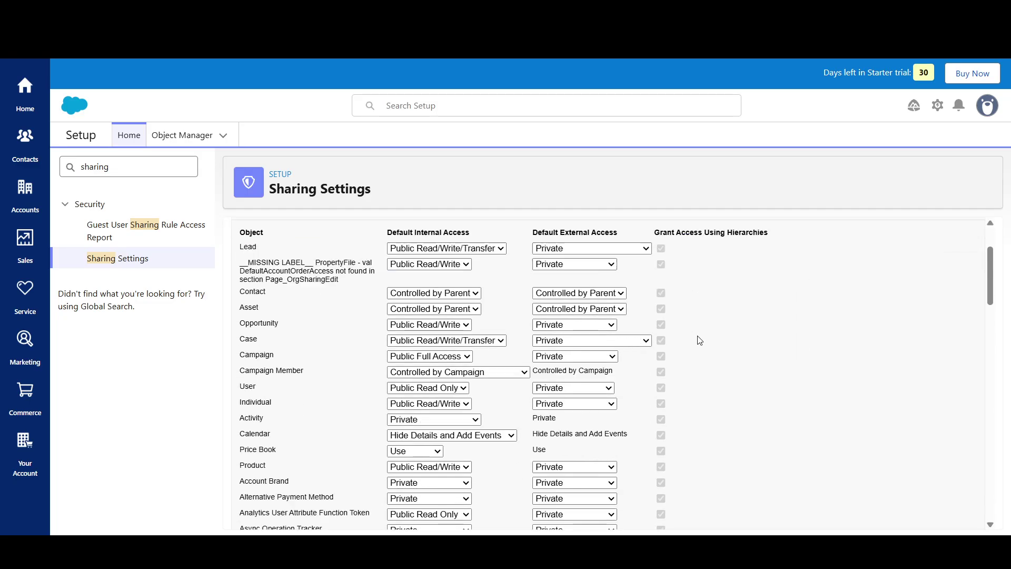
{"action": "scroll", "coordinate": [699, 340], "scroll_direction": "down", "scroll_amount": 5}
{"action": "scroll", "coordinate": [700, 340], "scroll_direction": "up", "scroll_amount": 8}
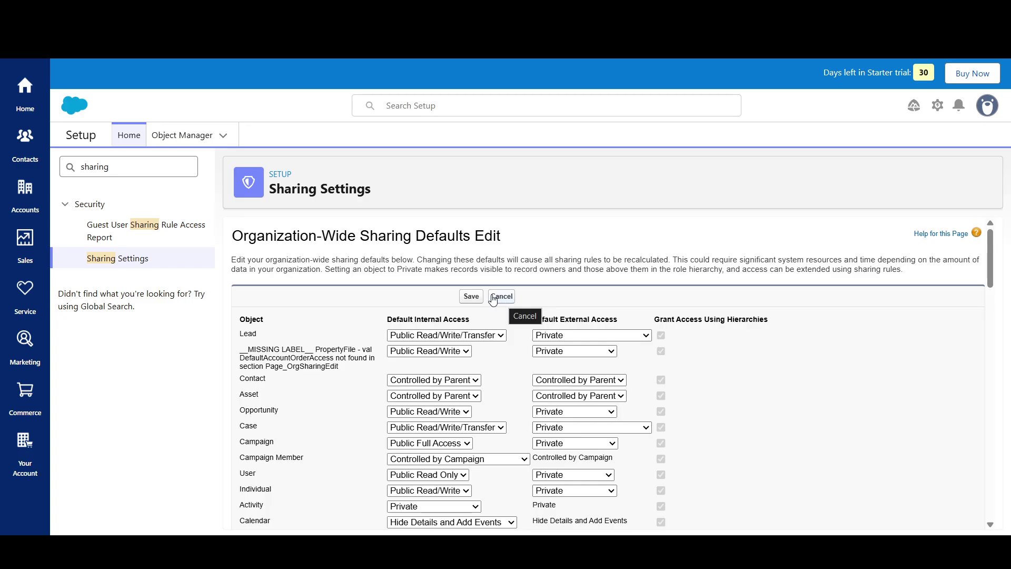
{"action": "left_click", "coordinate": [478, 299]}
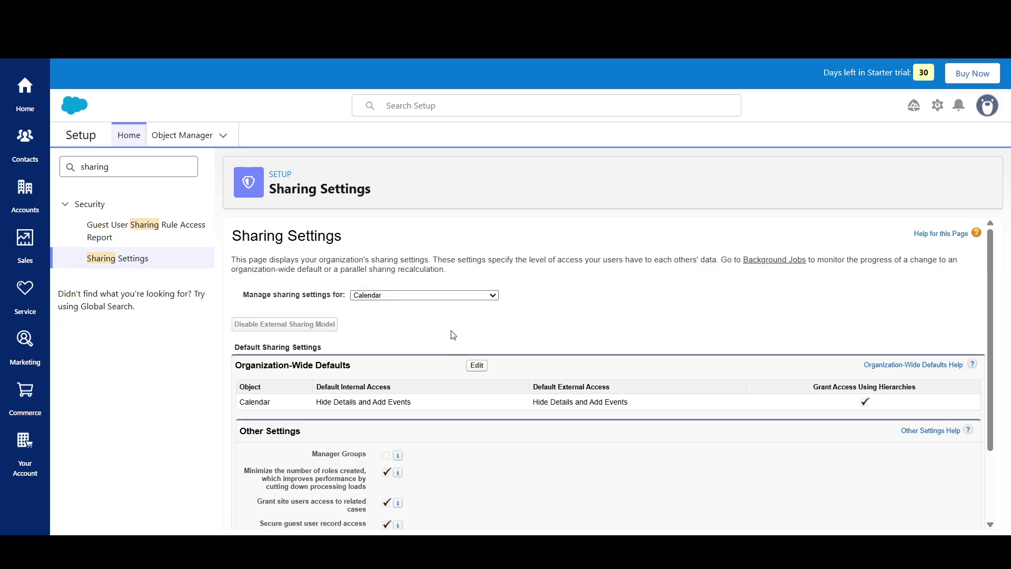
Step: Switch the managed sharing settings back to All Objects and view the organization-wide defaults
{"action": "left_click", "coordinate": [445, 295]}
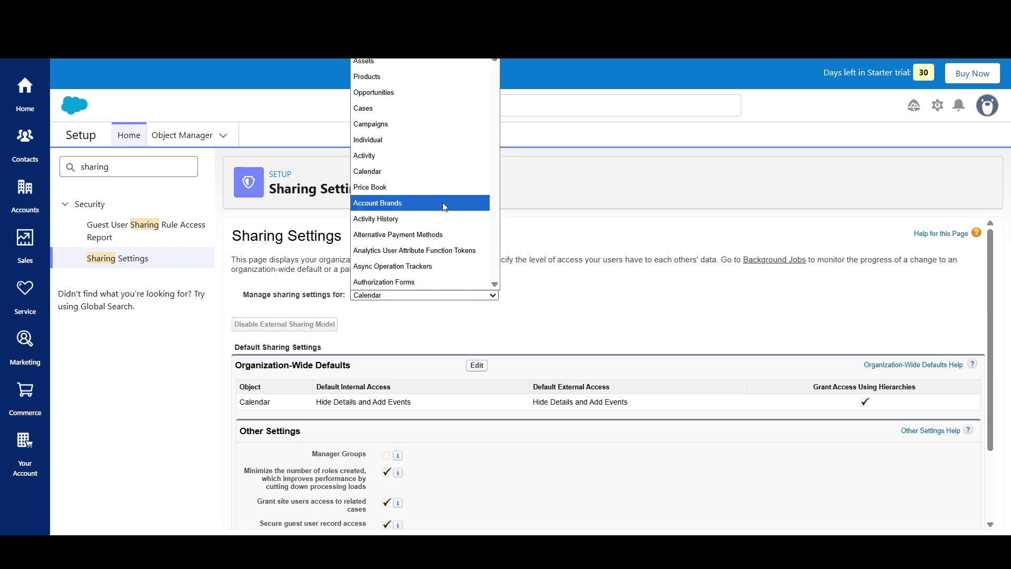
{"action": "scroll", "coordinate": [422, 174], "scroll_direction": "up", "scroll_amount": 1}
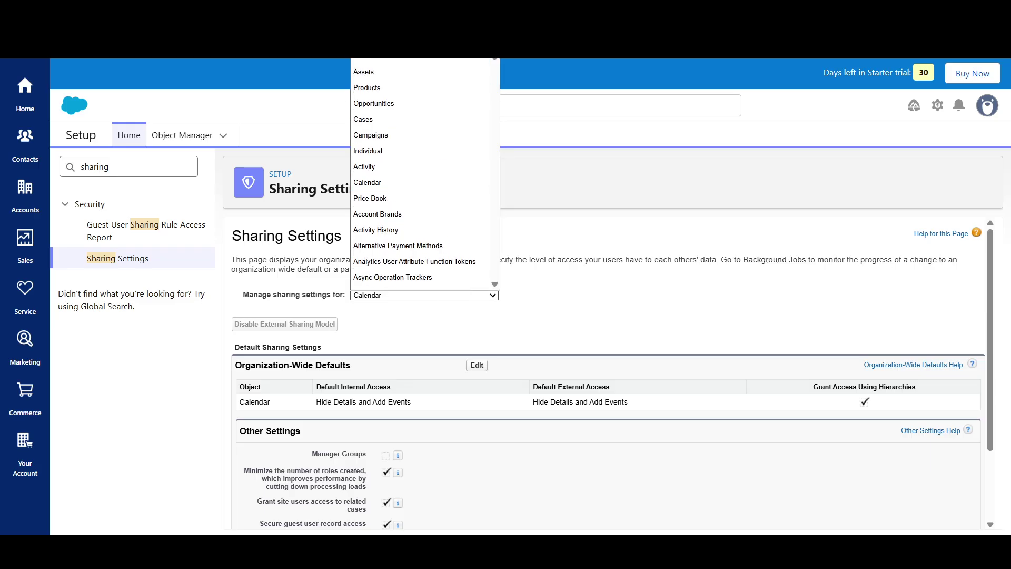
{"action": "left_click", "coordinate": [369, 4]}
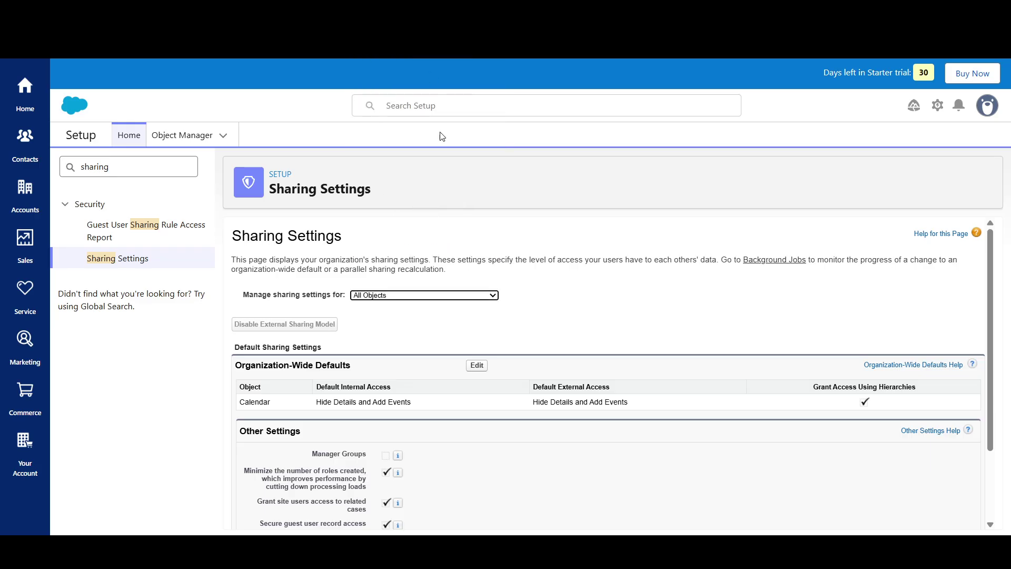
{"action": "scroll", "coordinate": [576, 313], "scroll_direction": "down", "scroll_amount": 2}
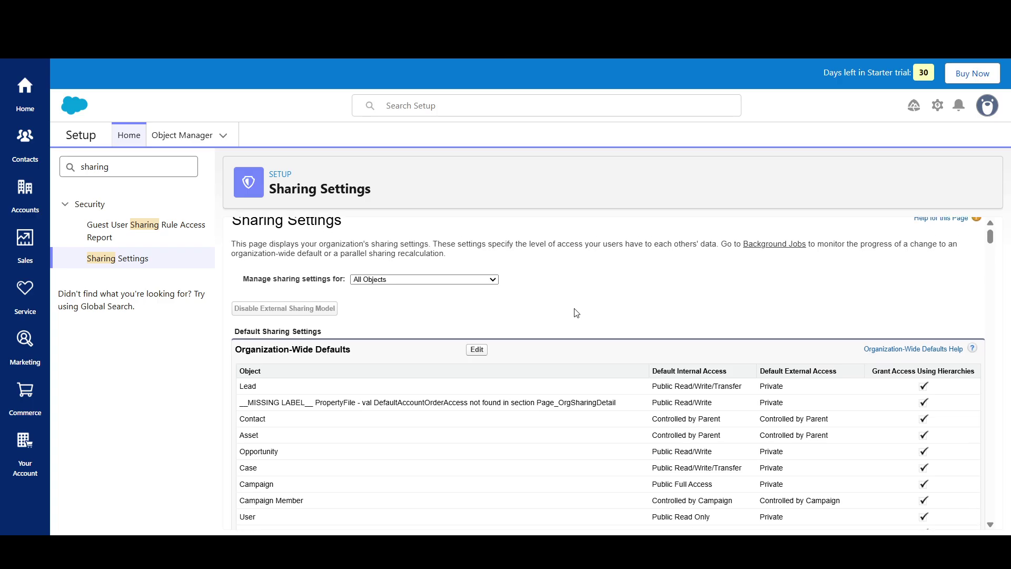